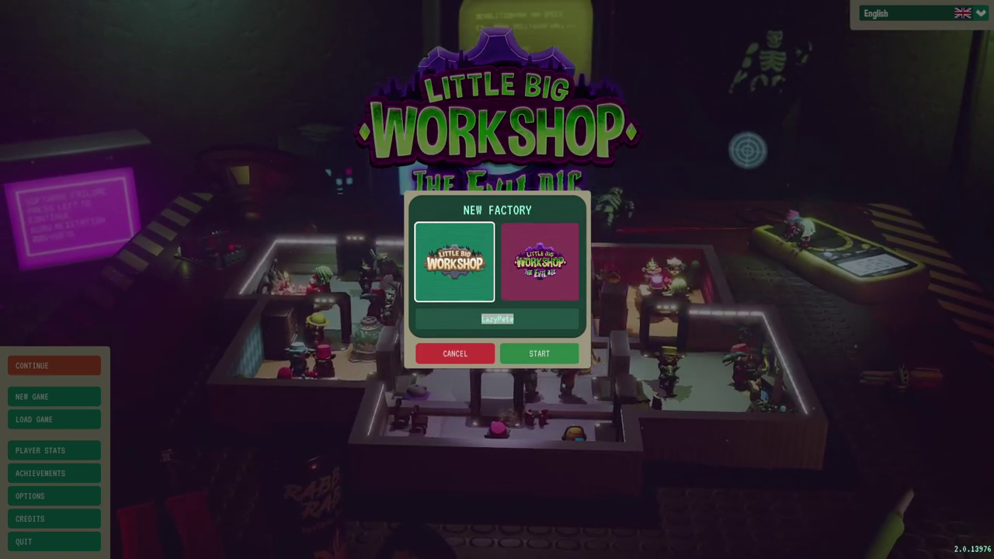
Name the new factory 'Lazy Pete' and start it.
{"action": "left_click", "coordinate": [565, 319]}
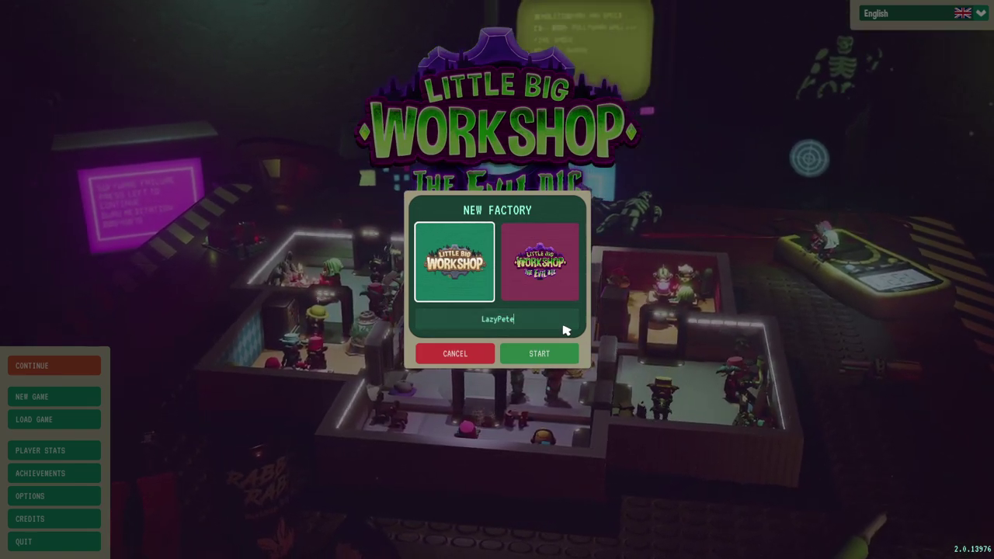
{"action": "left_click", "coordinate": [497, 320]}
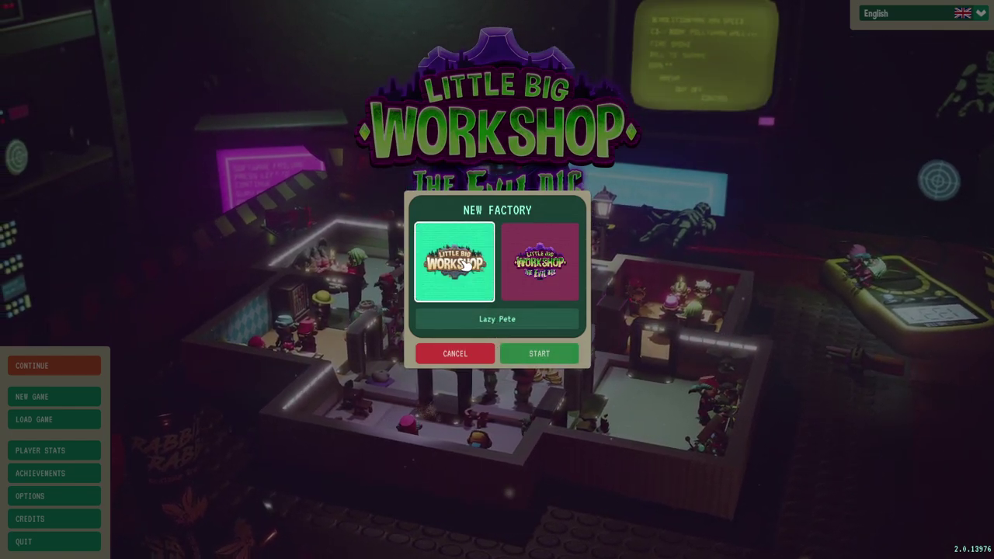
{"action": "left_click", "coordinate": [538, 353]}
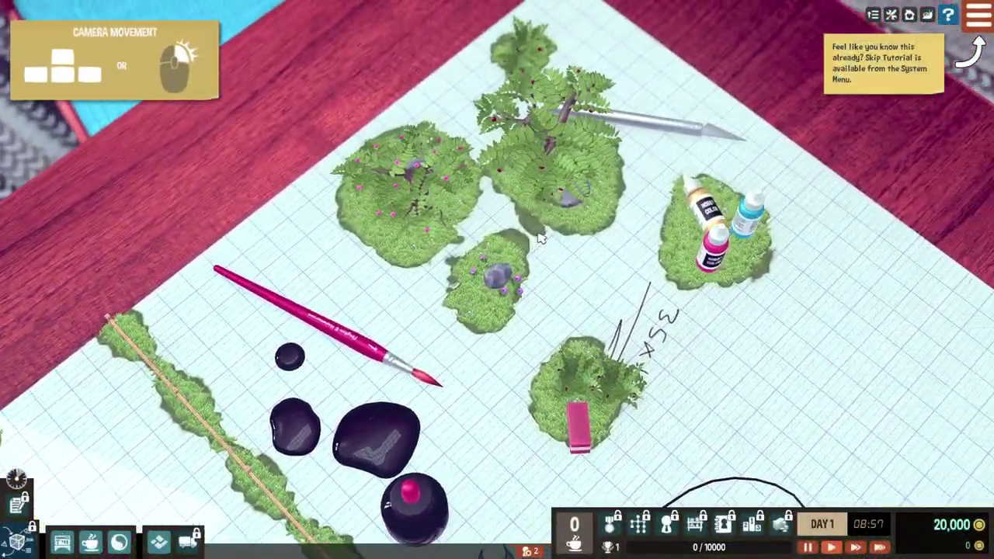
Pan across the tabletop while the new factory loads.
{"action": "key", "text": "d"}
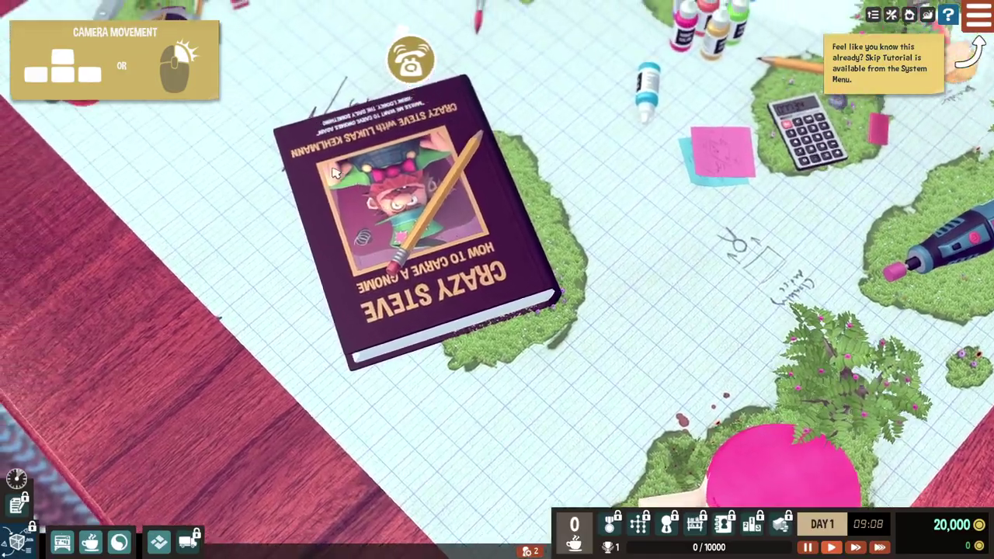
Skip the tutorial, load the lazypete save, and reopen the saved-games list.
{"action": "key", "text": "Escape"}
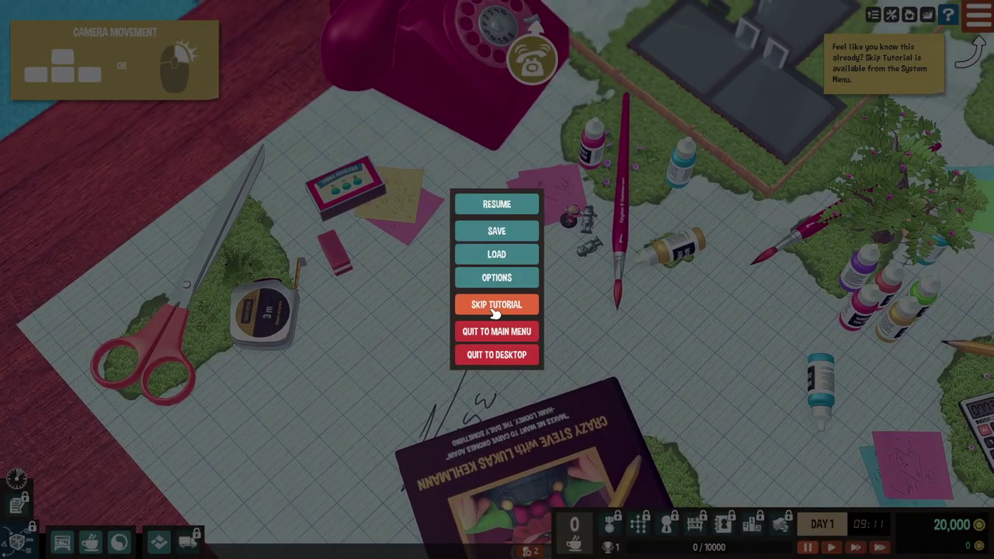
{"action": "left_click", "coordinate": [495, 305]}
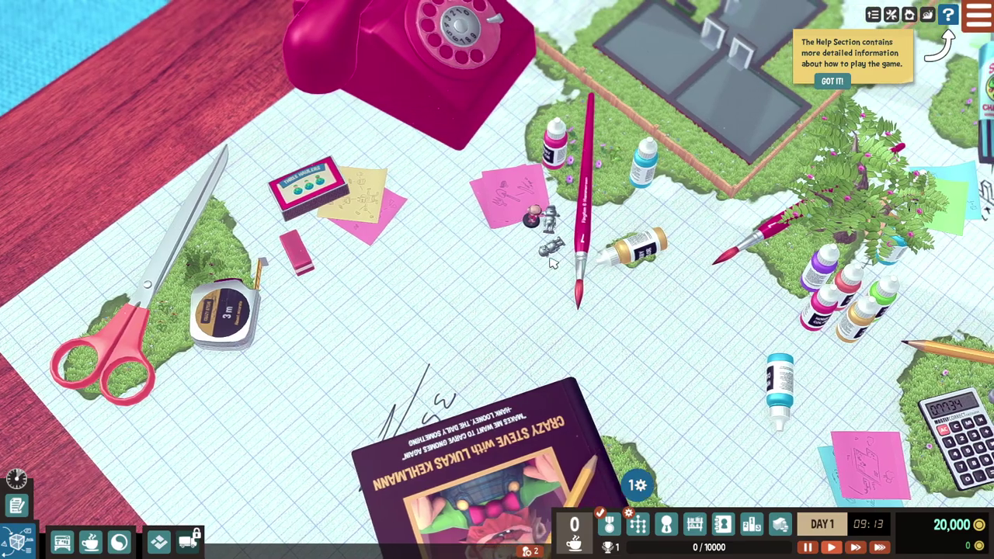
{"action": "key", "text": "Escape"}
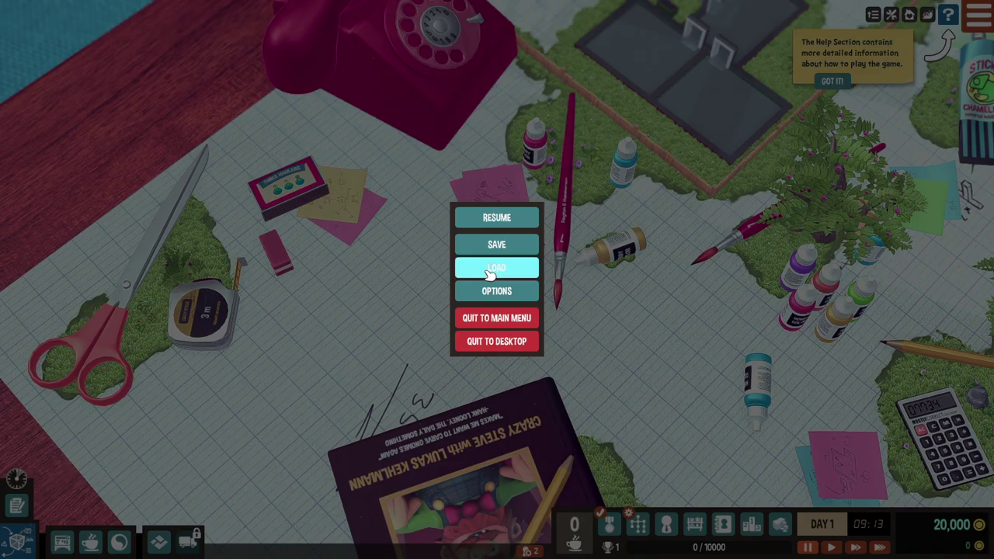
{"action": "left_click", "coordinate": [463, 203]}
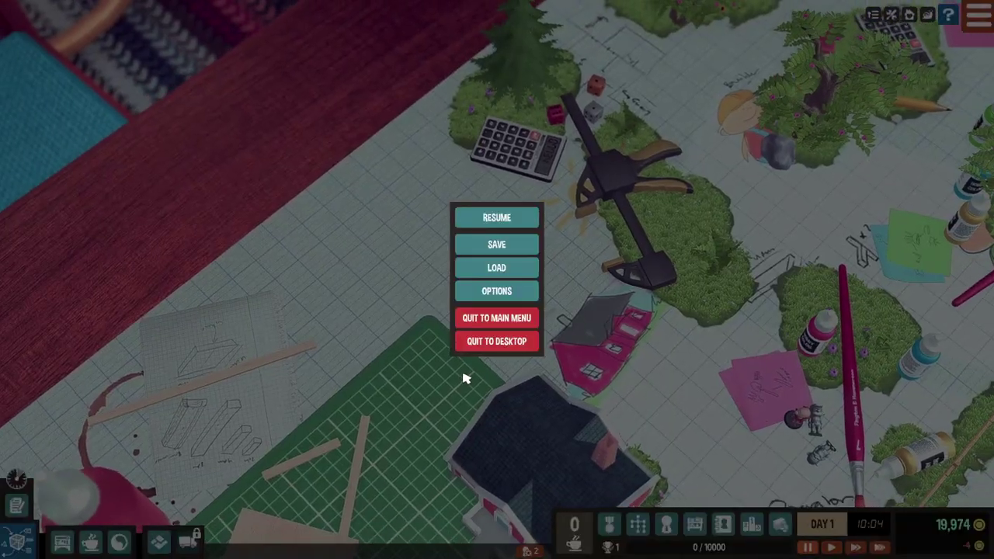
{"action": "left_click", "coordinate": [500, 270]}
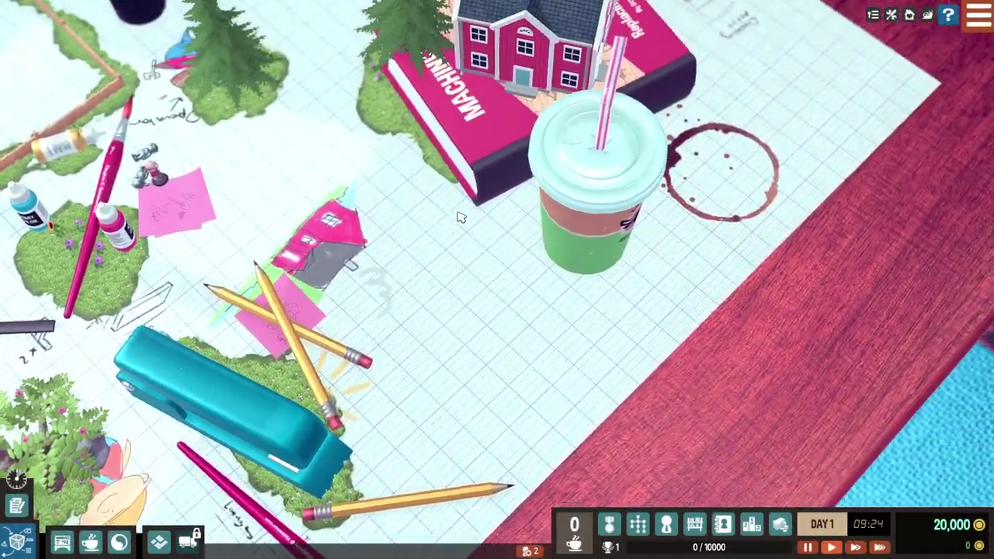
{"action": "scroll", "coordinate": [446, 312], "scroll_direction": "up", "scroll_amount": 8}
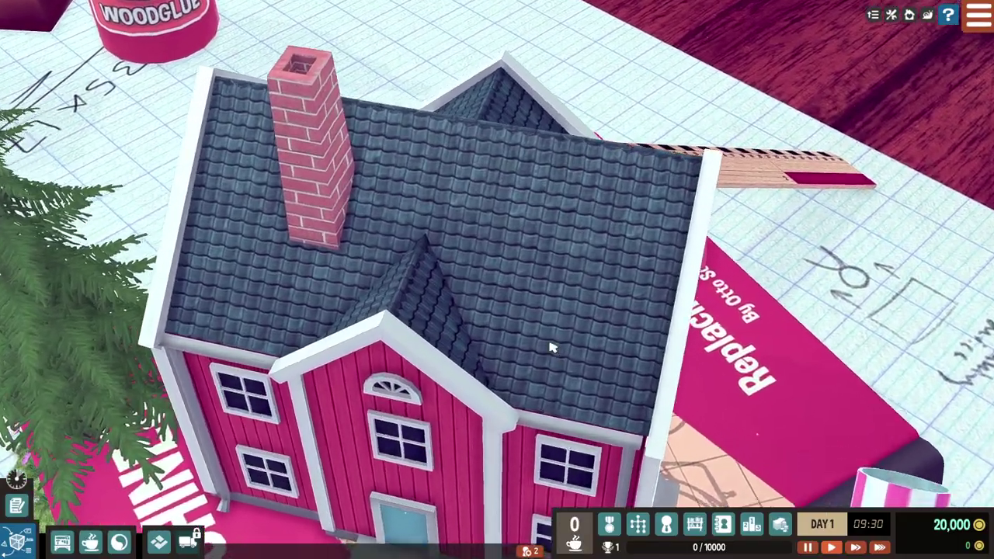
{"action": "scroll", "coordinate": [513, 419], "scroll_direction": "up", "scroll_amount": 3}
{"action": "scroll", "coordinate": [497, 416], "scroll_direction": "up", "scroll_amount": 3}
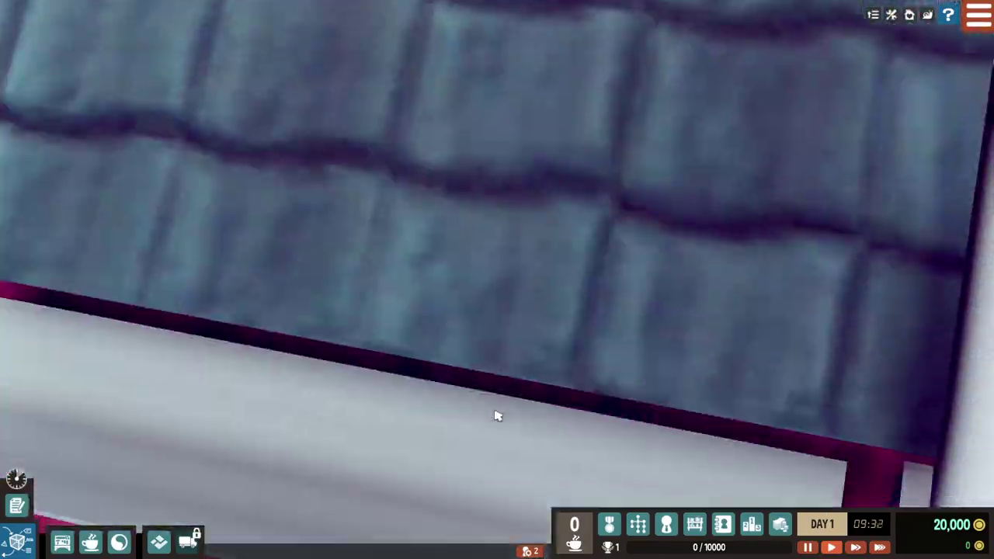
{"action": "scroll", "coordinate": [496, 415], "scroll_direction": "up", "scroll_amount": 3}
{"action": "scroll", "coordinate": [497, 415], "scroll_direction": "up", "scroll_amount": 3}
{"action": "scroll", "coordinate": [455, 307], "scroll_direction": "up", "scroll_amount": 3}
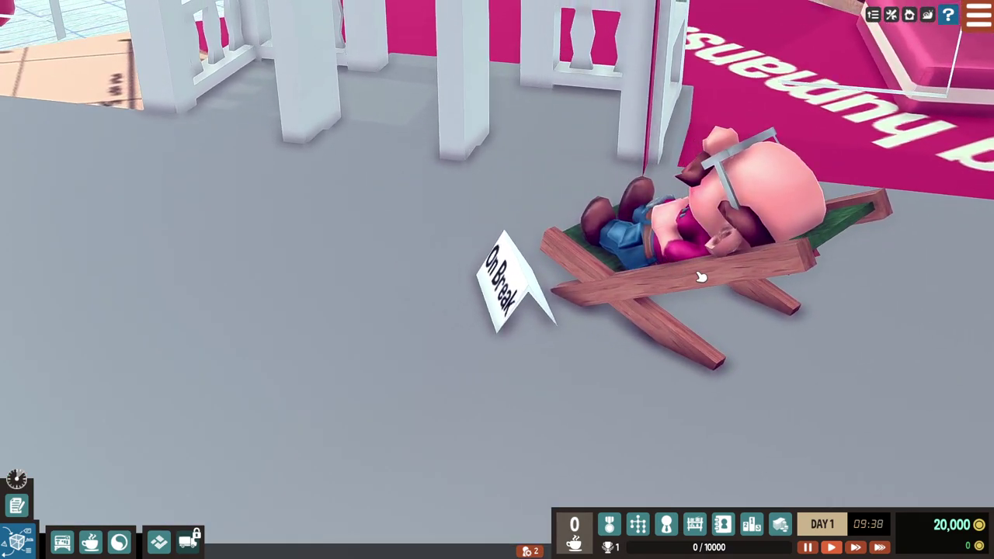
Orbit to the pig on the deckchair and click it to make it vanish.
{"action": "left_click_drag", "start_coordinate": [698, 277], "coordinate": [646, 351]}
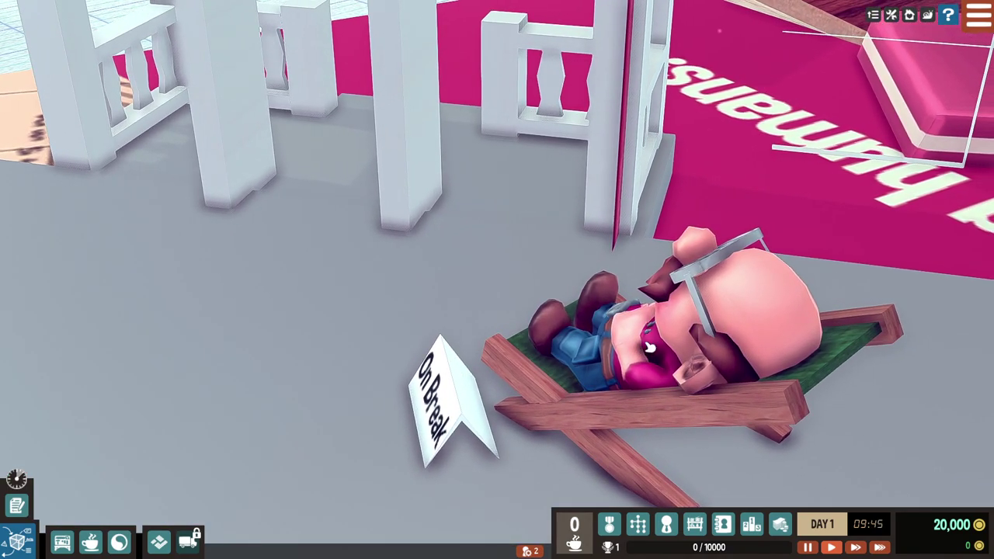
{"action": "left_click", "coordinate": [646, 351]}
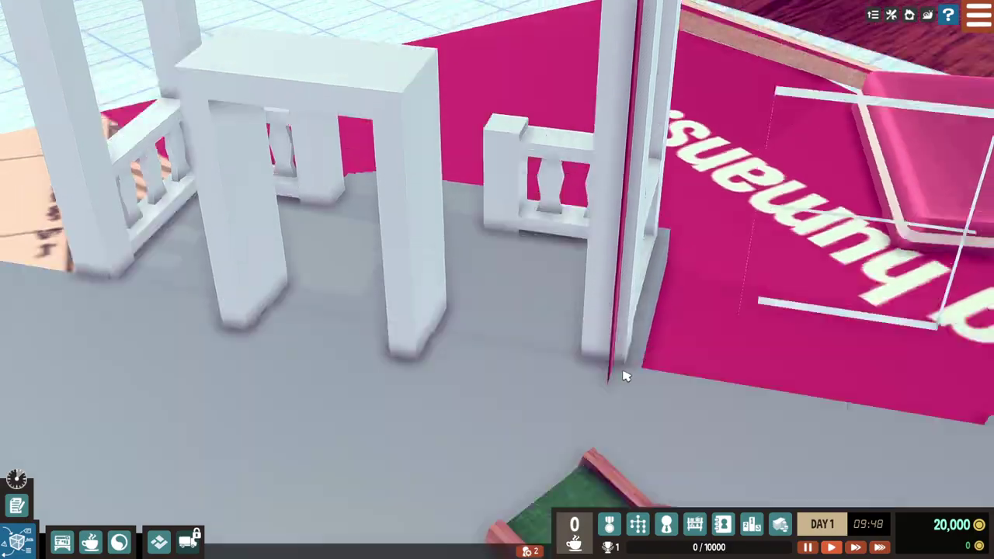
Pan and rotate the camera across the desk until the factory building is centred.
{"action": "left_click_drag", "start_coordinate": [629, 381], "coordinate": [423, 334]}
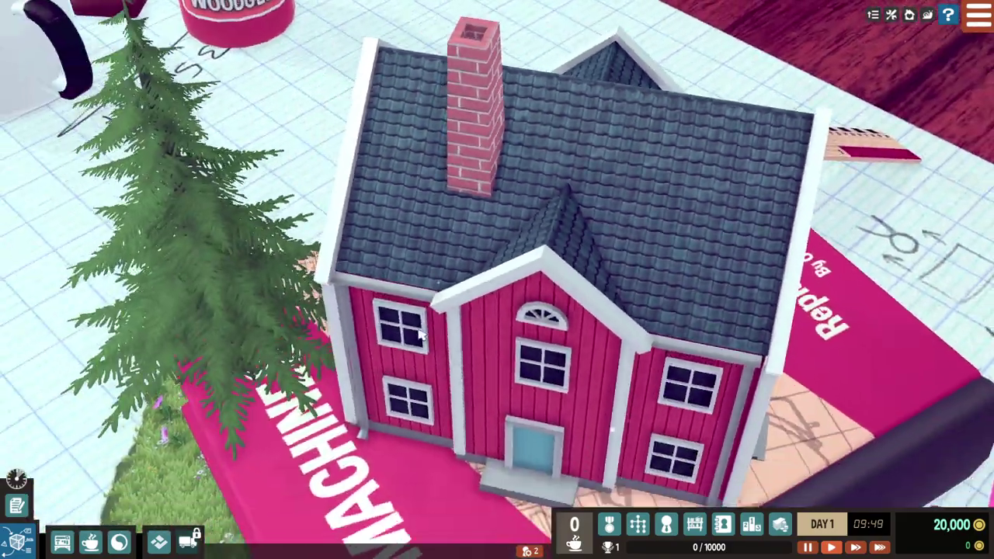
{"action": "scroll", "coordinate": [419, 334], "scroll_direction": "down", "scroll_amount": 5}
{"action": "left_click_drag", "start_coordinate": [311, 233], "coordinate": [544, 271]}
{"action": "scroll", "coordinate": [399, 195], "scroll_direction": "up", "scroll_amount": 5}
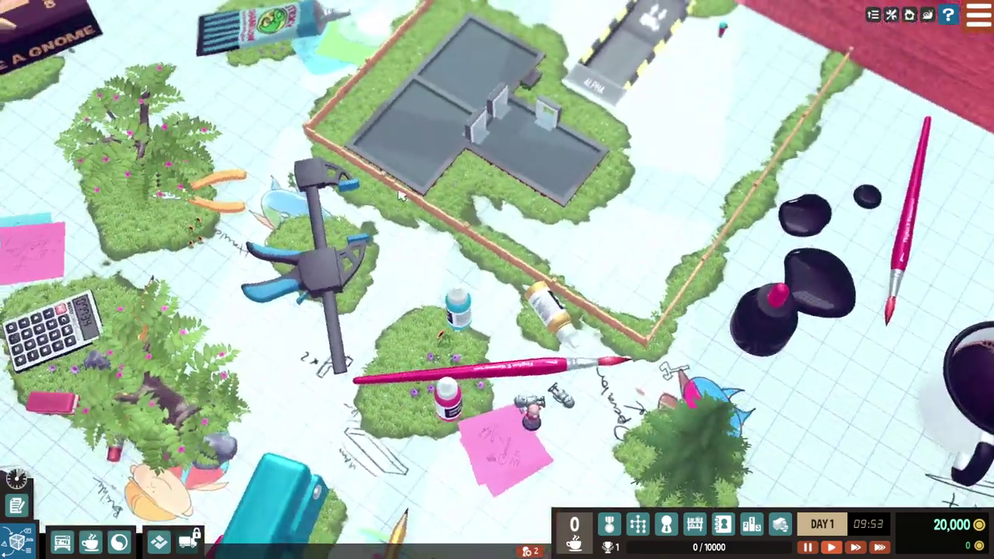
{"action": "scroll", "coordinate": [400, 196], "scroll_direction": "down", "scroll_amount": 5}
{"action": "left_click_drag", "start_coordinate": [311, 155], "coordinate": [505, 349]}
{"action": "left_click_drag", "start_coordinate": [349, 156], "coordinate": [505, 311]}
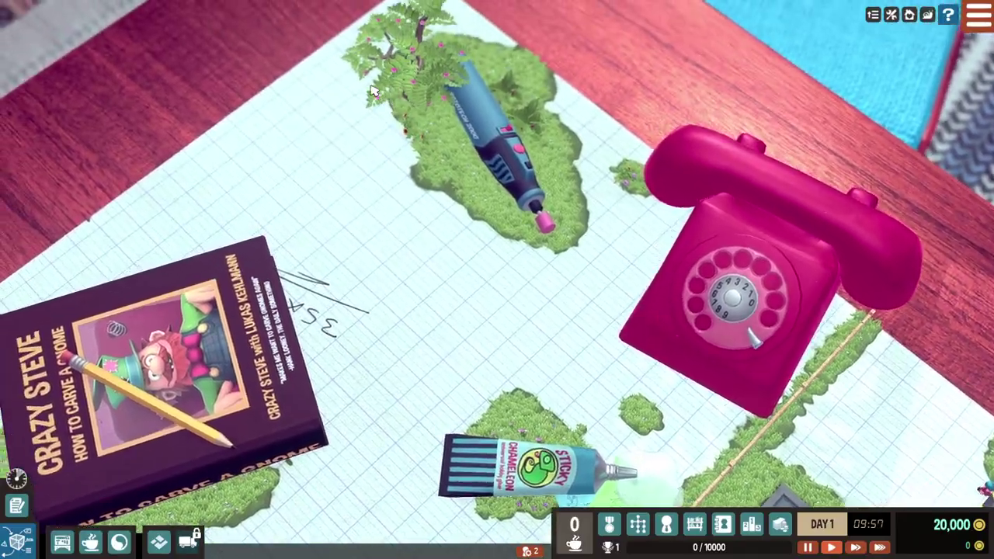
{"action": "mouse_move", "coordinate": [372, 91]}
{"action": "left_mouse_down"}
{"action": "mouse_move", "coordinate": [303, 155]}
{"action": "mouse_move", "coordinate": [303, 326]}
{"action": "left_mouse_up"}
{"action": "scroll", "coordinate": [196, 243], "scroll_direction": "up", "scroll_amount": 5}
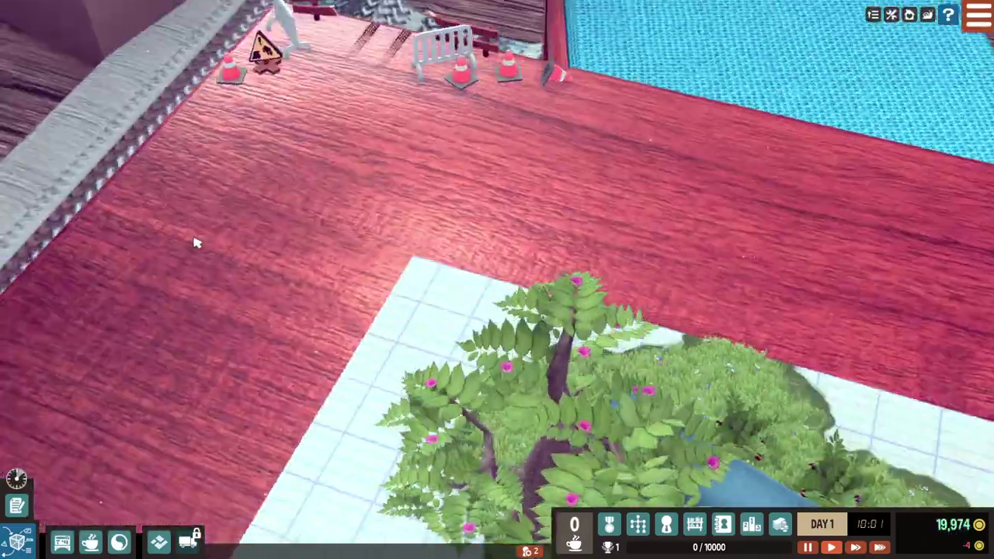
{"action": "mouse_move", "coordinate": [196, 244]}
{"action": "left_mouse_down"}
{"action": "mouse_move", "coordinate": [365, 186]}
{"action": "mouse_move", "coordinate": [380, 198]}
{"action": "left_mouse_up"}
{"action": "scroll", "coordinate": [381, 186], "scroll_direction": "down", "scroll_amount": 3}
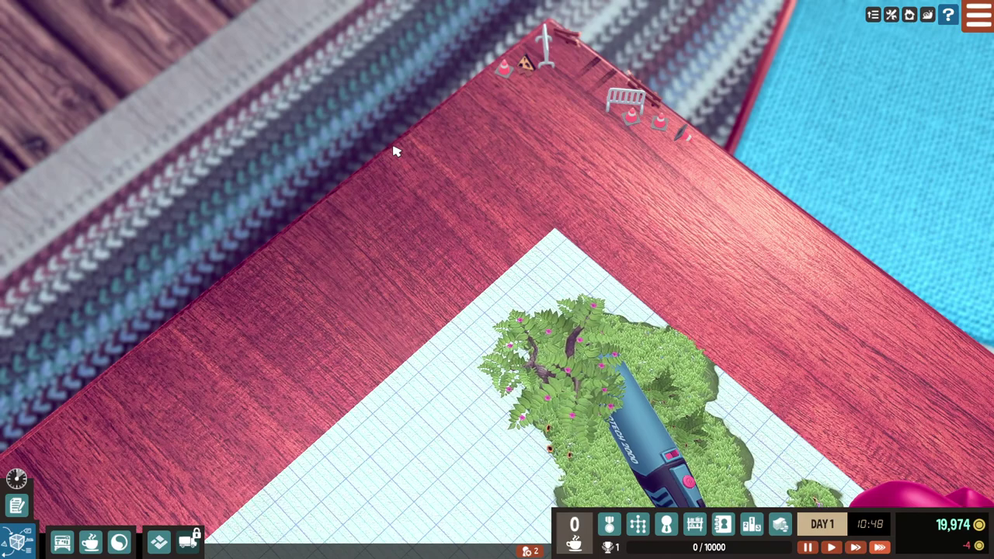
{"action": "scroll", "coordinate": [741, 265], "scroll_direction": "up", "scroll_amount": 1}
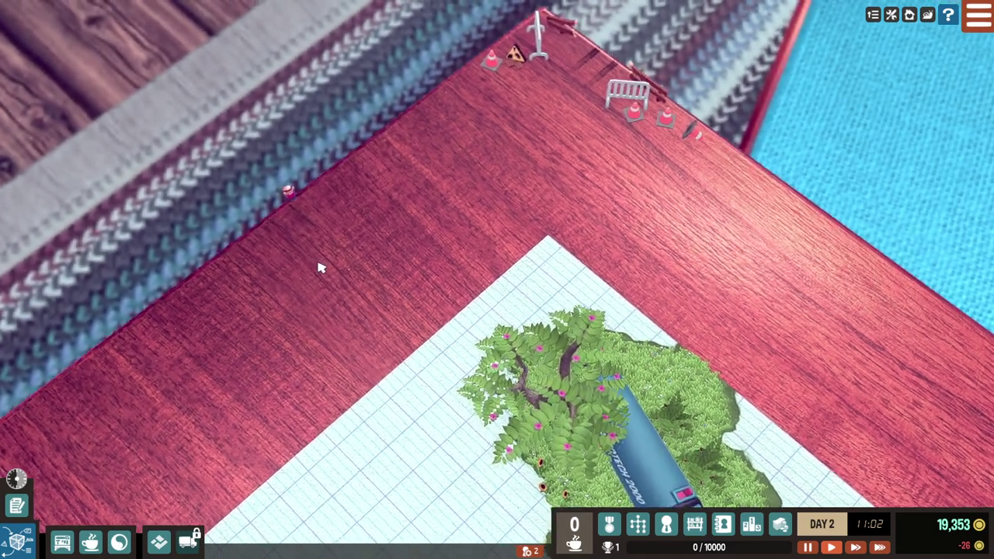
{"action": "scroll", "coordinate": [311, 218], "scroll_direction": "up", "scroll_amount": 2}
{"action": "mouse_move", "coordinate": [240, 186]}
{"action": "left_mouse_down"}
{"action": "mouse_move", "coordinate": [516, 225]}
{"action": "mouse_move", "coordinate": [718, 339]}
{"action": "mouse_move", "coordinate": [543, 272]}
{"action": "left_mouse_up"}
{"action": "scroll", "coordinate": [517, 225], "scroll_direction": "down", "scroll_amount": 3}
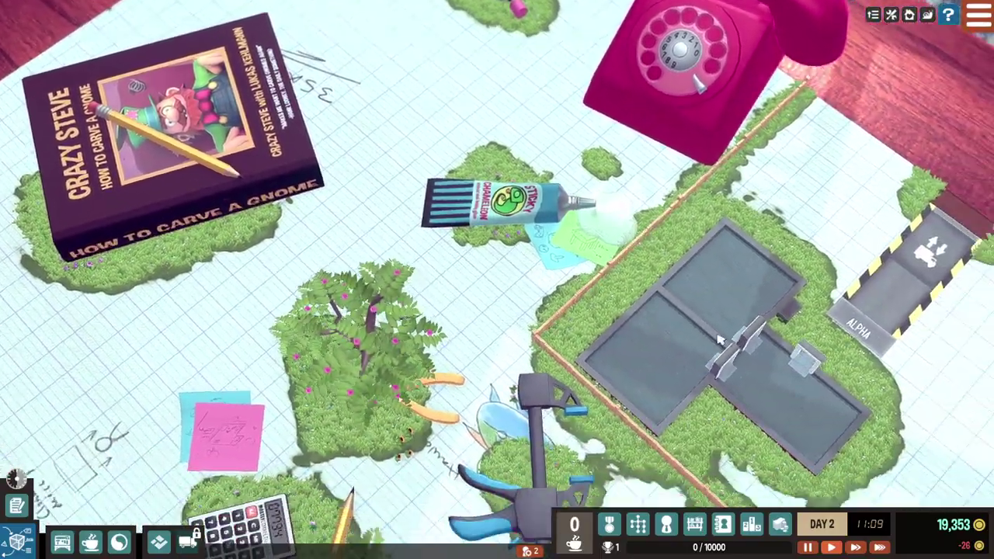
{"action": "scroll", "coordinate": [718, 340], "scroll_direction": "down", "scroll_amount": 3}
{"action": "scroll", "coordinate": [466, 233], "scroll_direction": "up", "scroll_amount": 4}
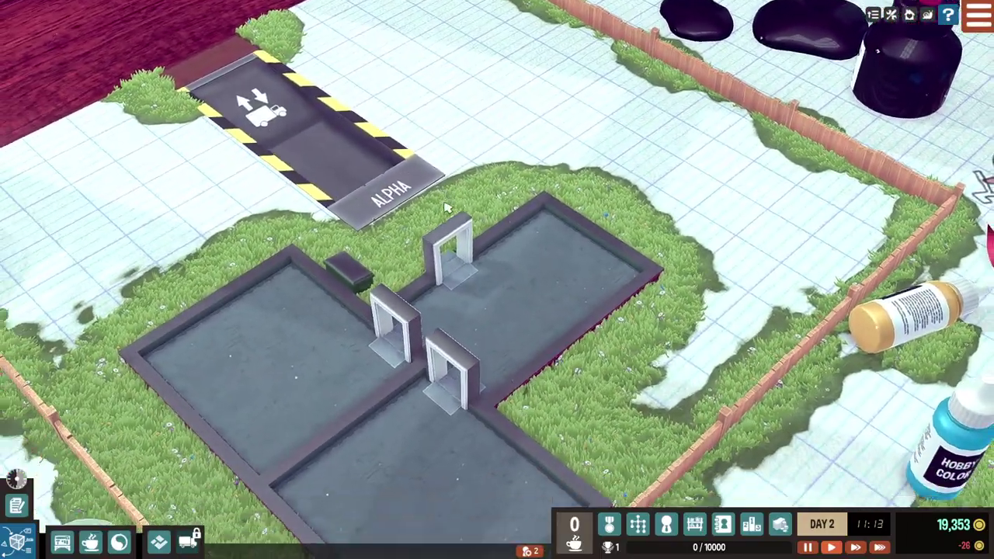
{"action": "scroll", "coordinate": [447, 208], "scroll_direction": "up", "scroll_amount": 1}
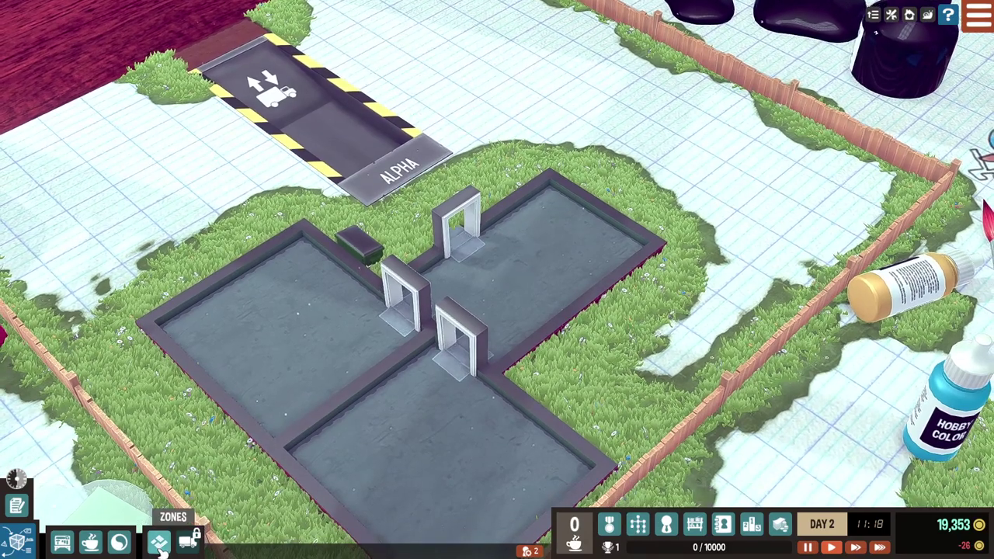
Confirm the striped loading zone, then place and order a Vendrotron and television for 2,700.
{"action": "left_click", "coordinate": [159, 542]}
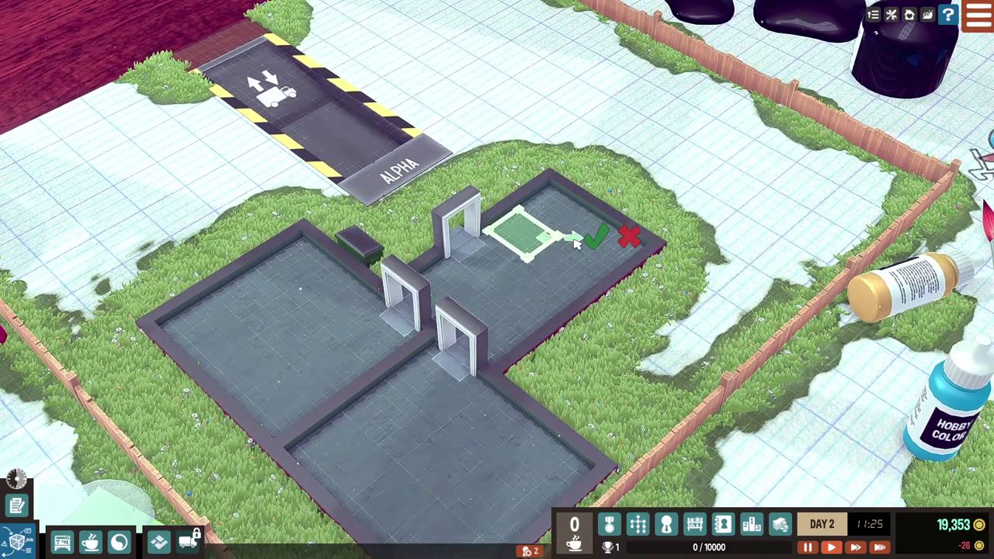
{"action": "left_click", "coordinate": [688, 251]}
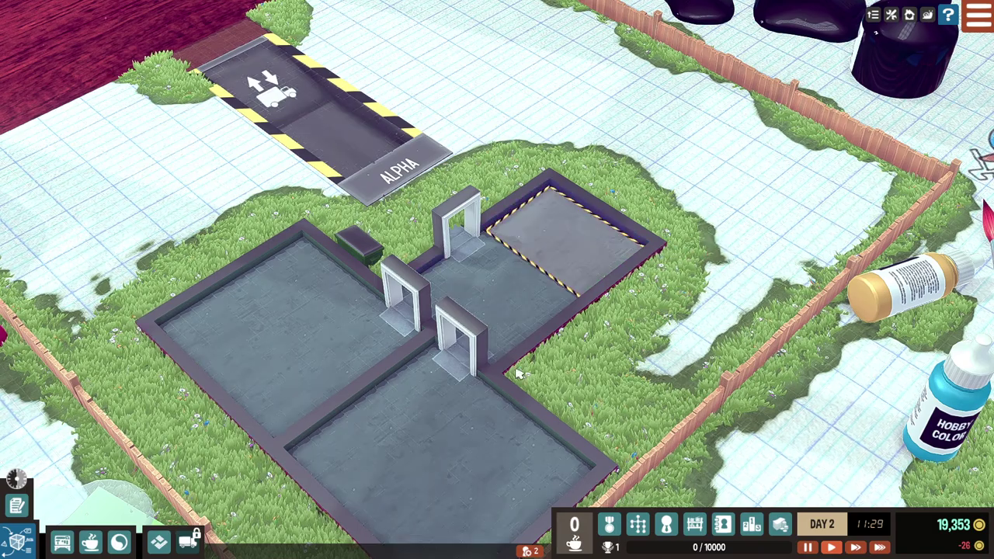
{"action": "scroll", "coordinate": [496, 280], "scroll_direction": "down", "scroll_amount": 3}
{"action": "left_click", "coordinate": [91, 542]}
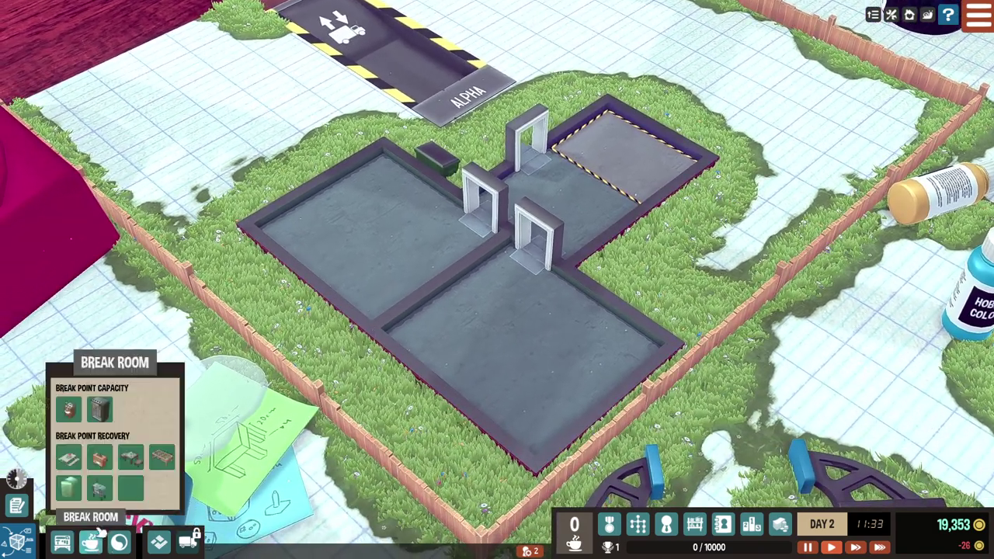
{"action": "left_click", "coordinate": [101, 409]}
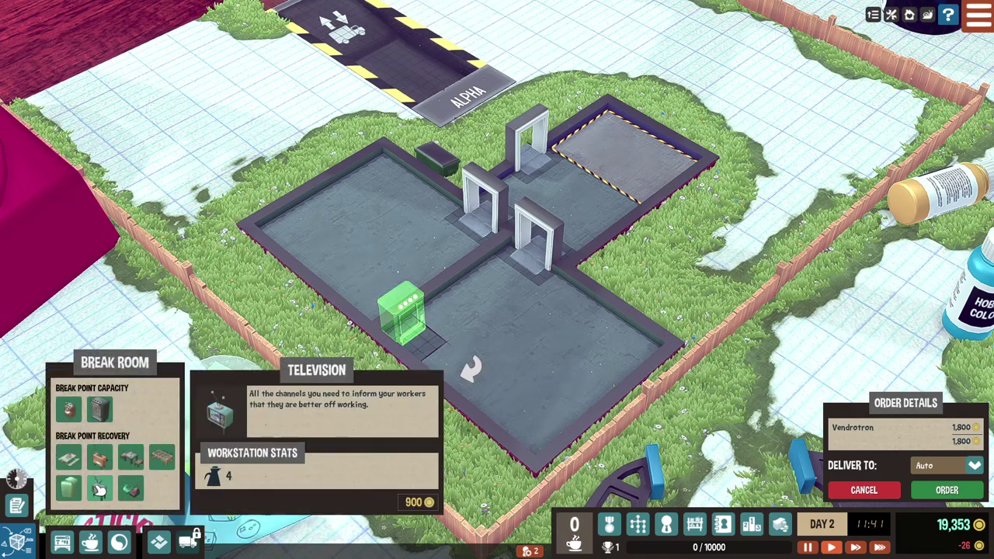
{"action": "left_click", "coordinate": [99, 488]}
{"action": "left_click", "coordinate": [454, 314]}
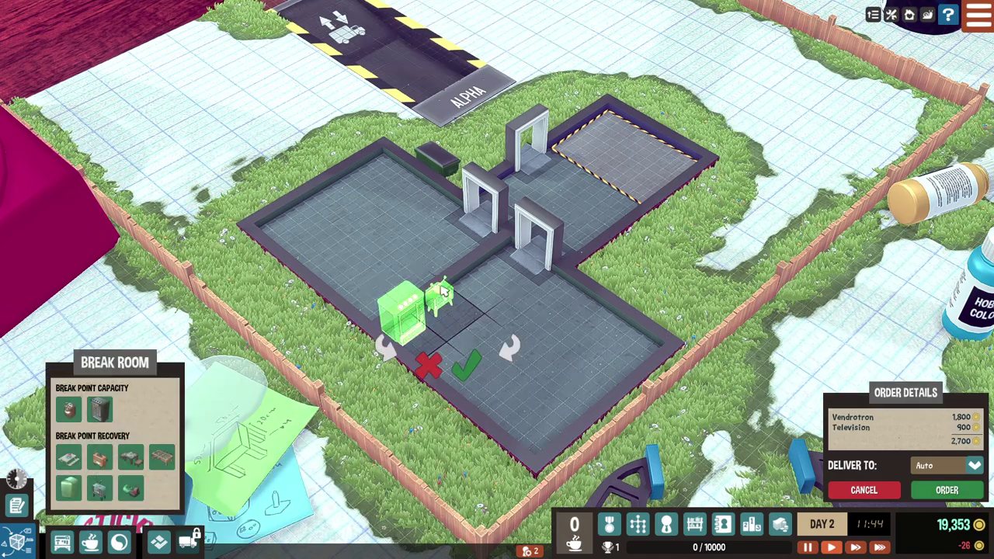
{"action": "left_click", "coordinate": [466, 366]}
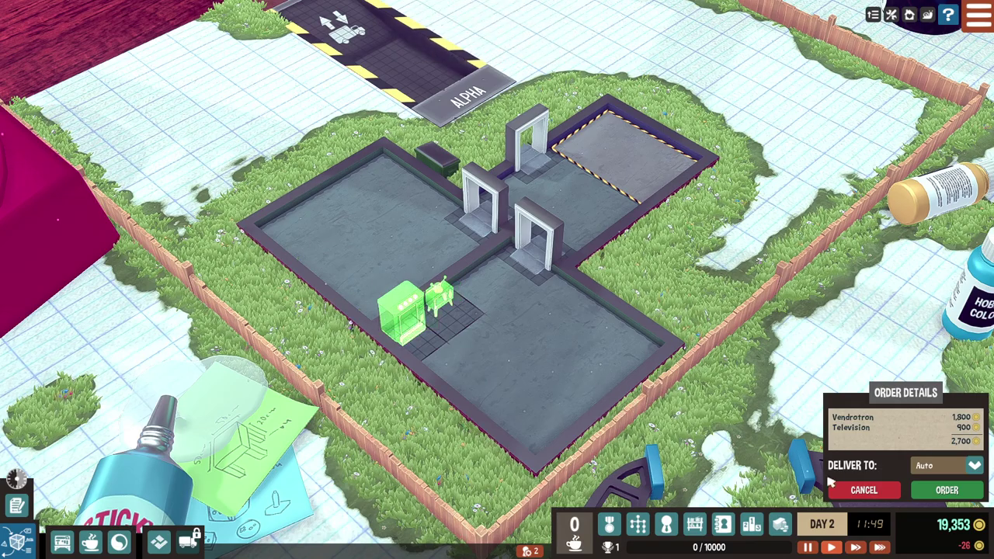
{"action": "left_click", "coordinate": [944, 489]}
{"action": "scroll", "coordinate": [535, 371], "scroll_direction": "up", "scroll_amount": 3}
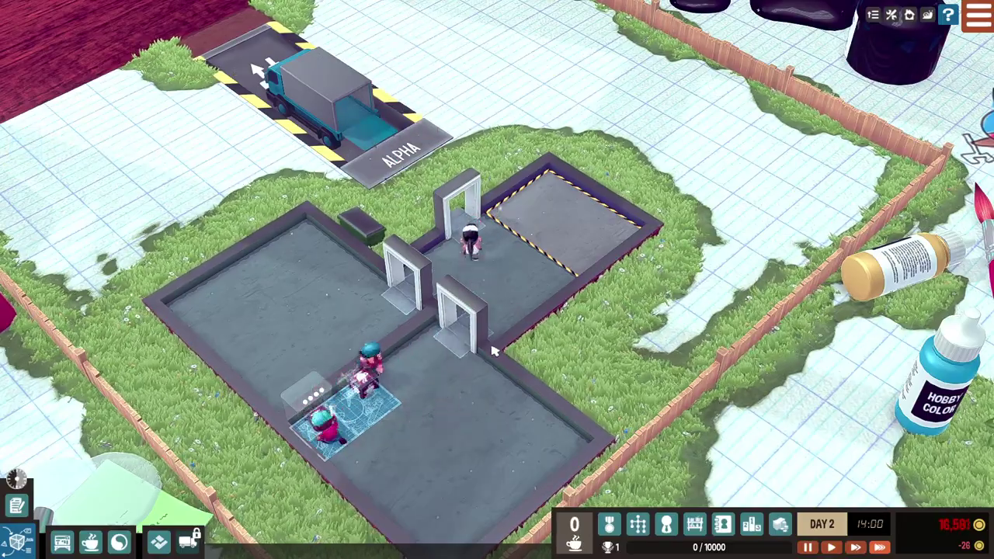
{"action": "scroll", "coordinate": [494, 351], "scroll_direction": "down", "scroll_amount": 5}
Rotate the view around the break room to inspect the vending machine and television.
{"action": "mouse_move", "coordinate": [494, 350]}
{"action": "left_mouse_down"}
{"action": "mouse_move", "coordinate": [303, 306]}
{"action": "mouse_move", "coordinate": [239, 311]}
{"action": "mouse_move", "coordinate": [715, 199]}
{"action": "left_mouse_up"}
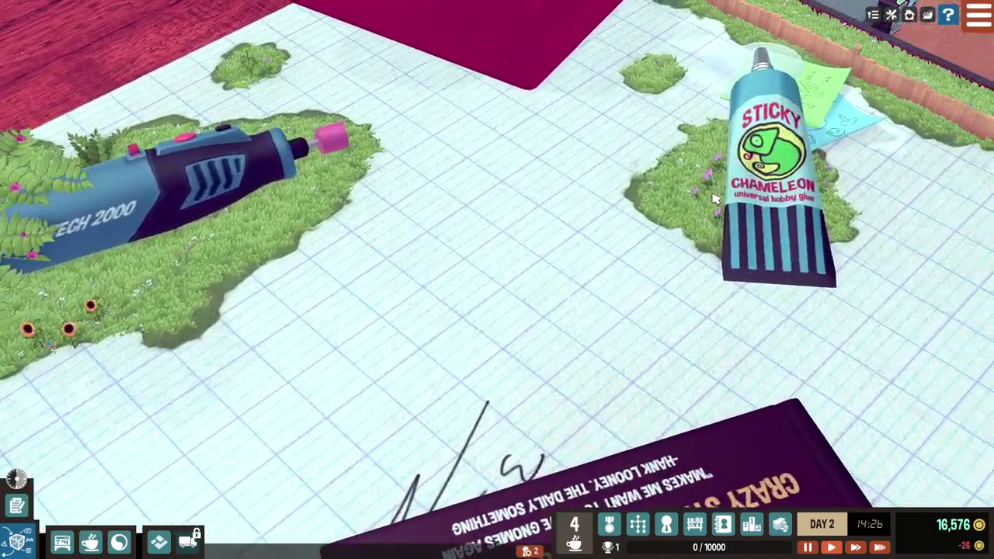
{"action": "key", "text": "e"}
{"action": "scroll", "coordinate": [714, 233], "scroll_direction": "up", "scroll_amount": 3}
{"action": "scroll", "coordinate": [737, 295], "scroll_direction": "up", "scroll_amount": 3}
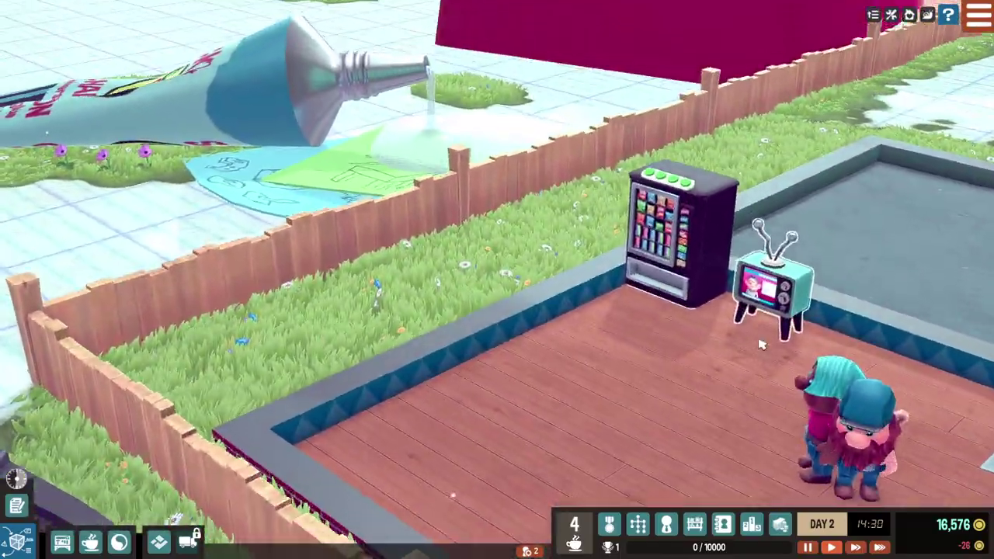
{"action": "scroll", "coordinate": [759, 342], "scroll_direction": "up", "scroll_amount": 2}
{"action": "key", "text": "e"}
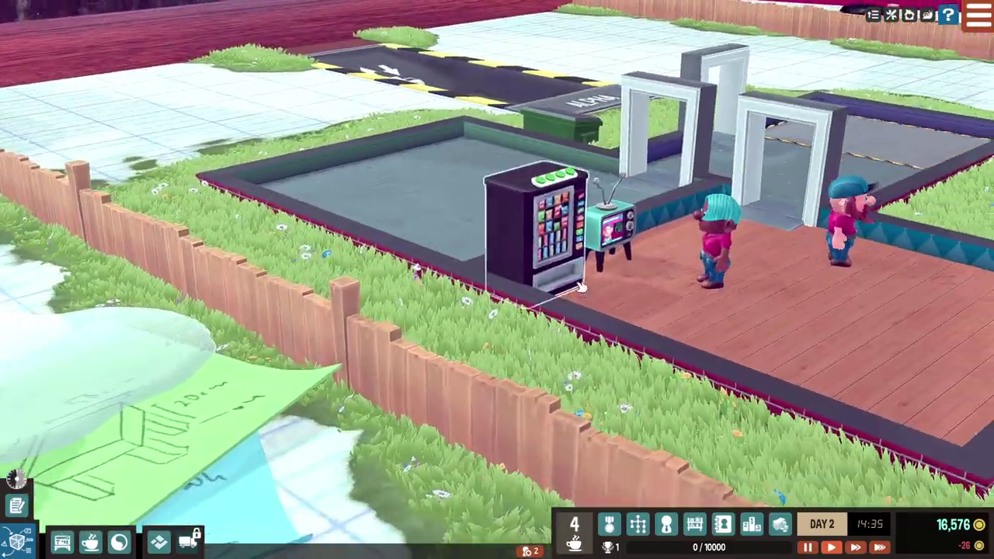
{"action": "key", "text": "e"}
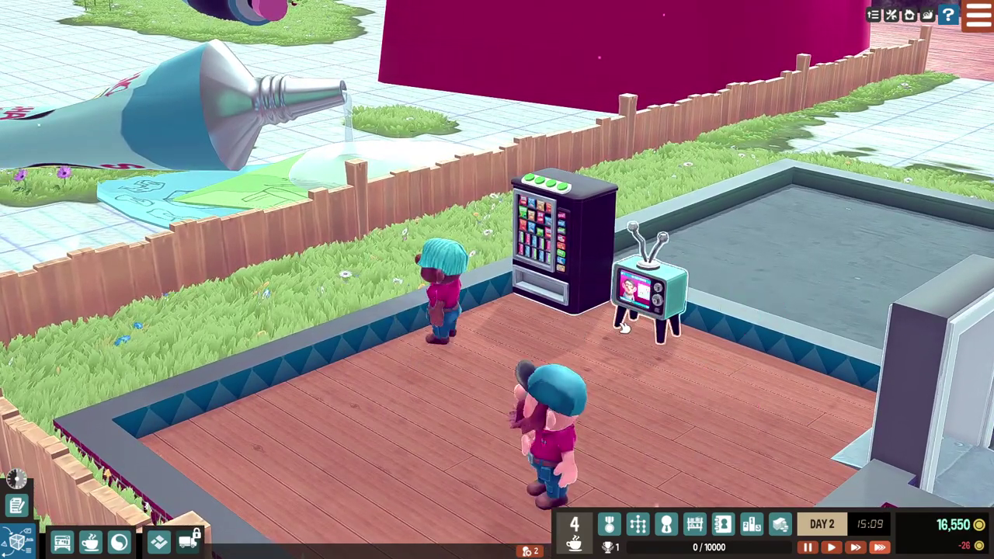
{"action": "key", "text": "w"}
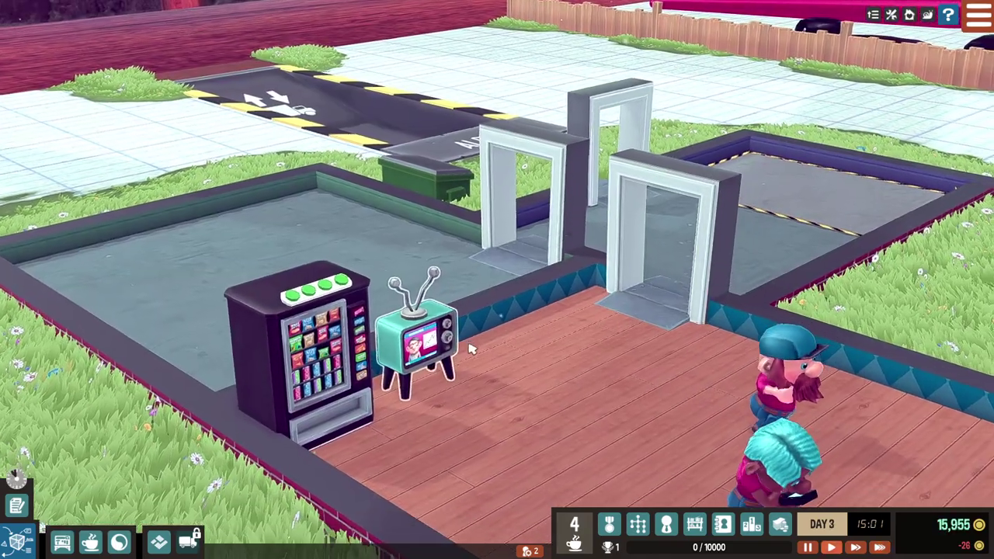
Select the new television, then orbit loading bay Alpha as Lazy Pete is dropped off.
{"action": "left_click", "coordinate": [429, 359]}
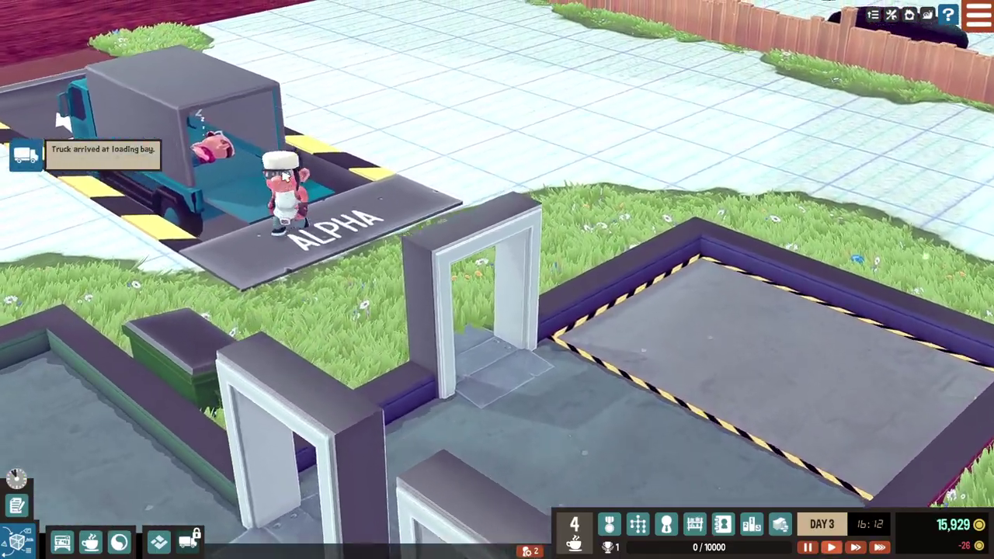
{"action": "mouse_move", "coordinate": [285, 177]}
{"action": "left_mouse_down"}
{"action": "mouse_move", "coordinate": [445, 316]}
{"action": "mouse_move", "coordinate": [370, 324]}
{"action": "left_mouse_up"}
{"action": "scroll", "coordinate": [347, 288], "scroll_direction": "down", "scroll_amount": 5}
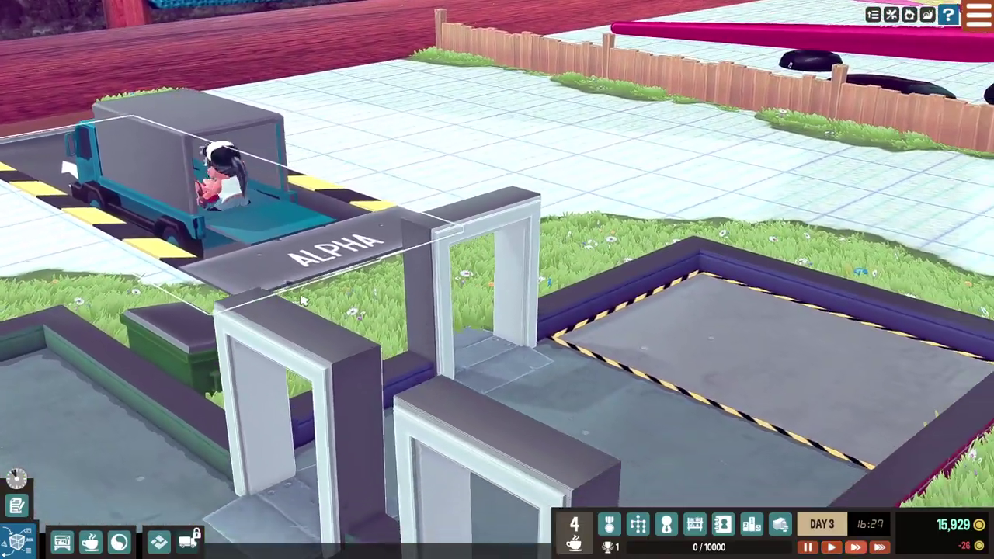
{"action": "left_click_drag", "start_coordinate": [303, 301], "coordinate": [296, 402]}
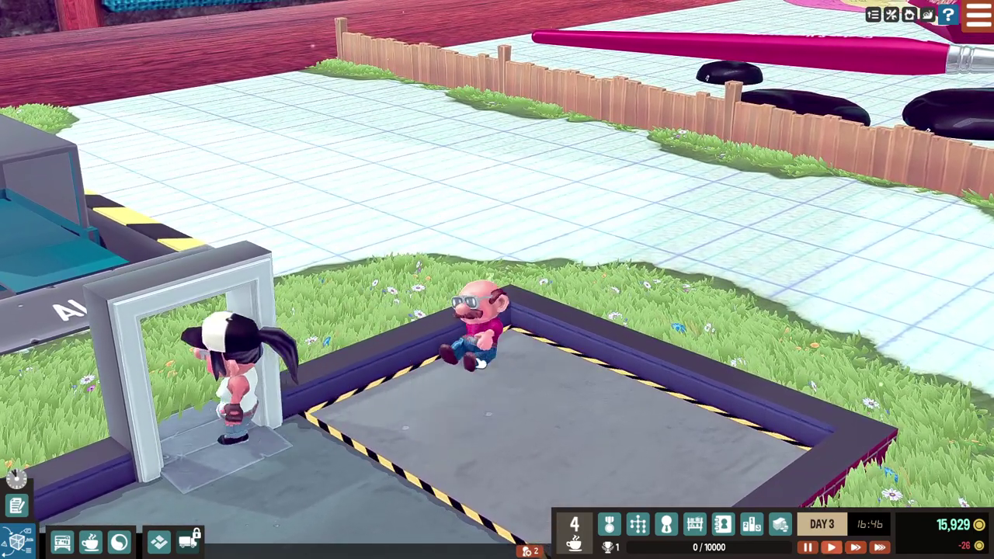
{"action": "scroll", "coordinate": [497, 311], "scroll_direction": "down", "scroll_amount": 5}
{"action": "left_click_drag", "start_coordinate": [388, 310], "coordinate": [559, 155]}
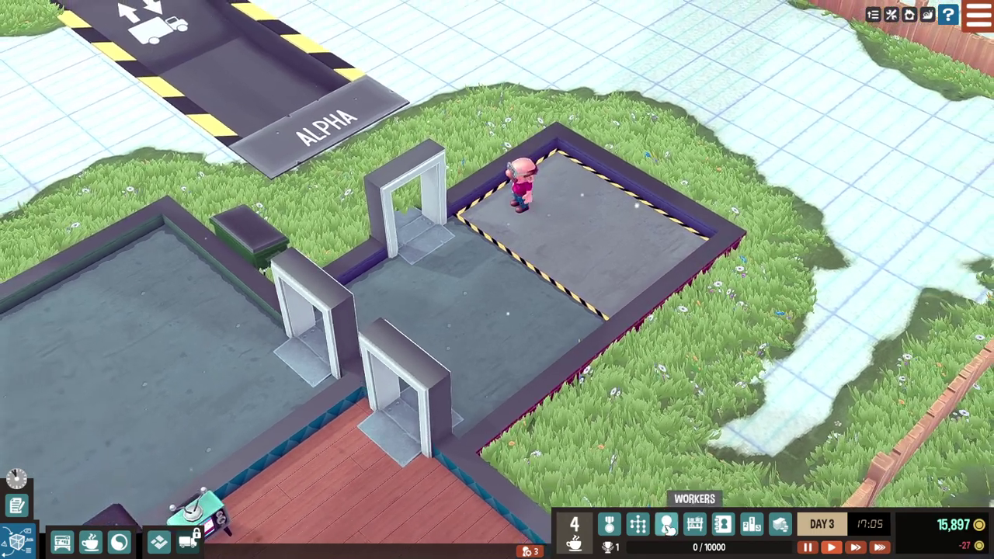
{"action": "left_click", "coordinate": [666, 524]}
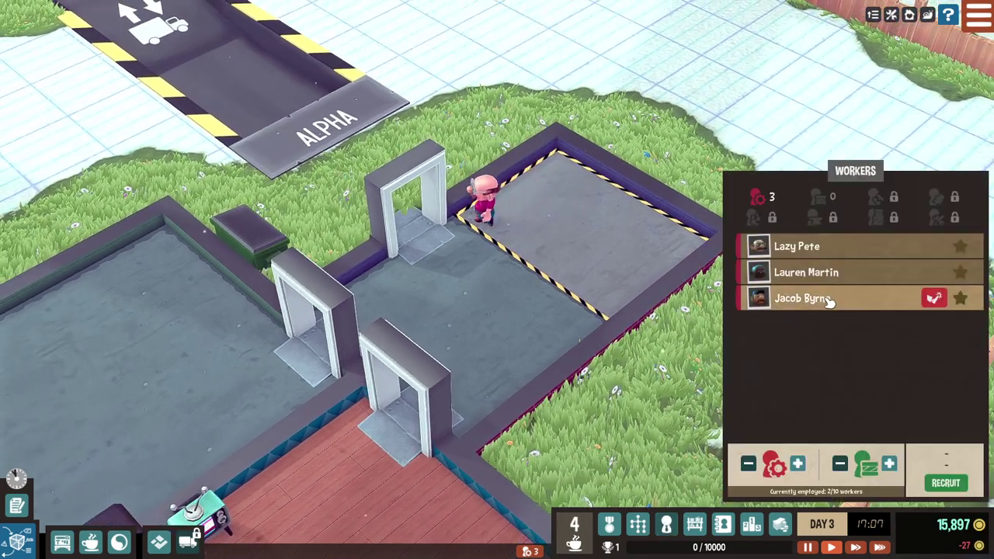
{"action": "left_click", "coordinate": [821, 247]}
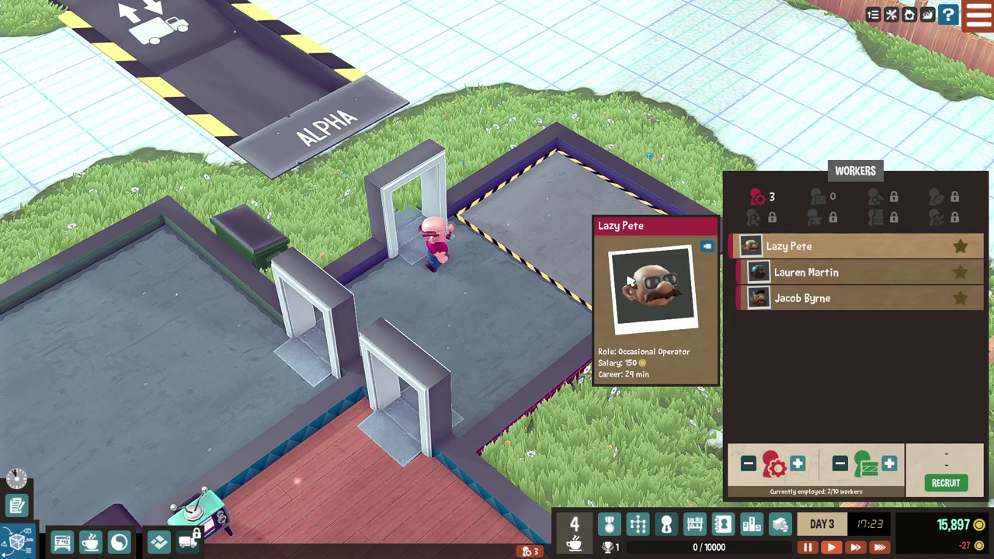
{"action": "left_click", "coordinate": [525, 265]}
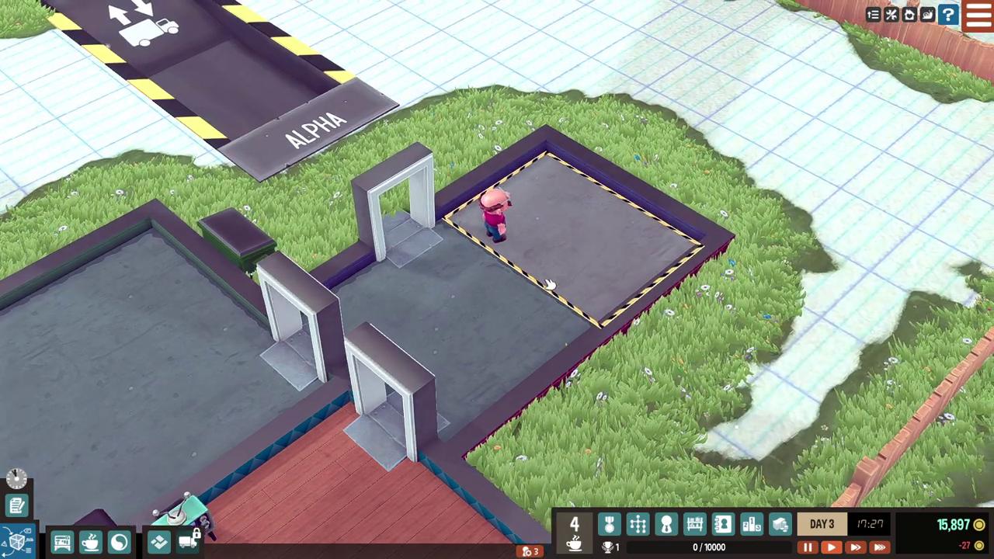
{"action": "scroll", "coordinate": [525, 265], "scroll_direction": "down", "scroll_amount": 2}
{"action": "scroll", "coordinate": [544, 267], "scroll_direction": "up", "scroll_amount": 2}
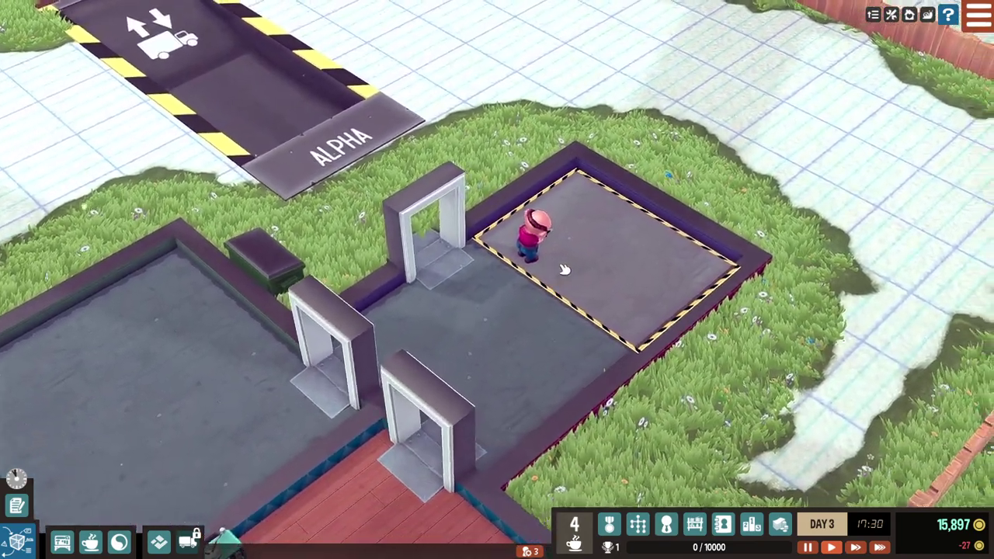
{"action": "scroll", "coordinate": [563, 268], "scroll_direction": "down", "scroll_amount": 3}
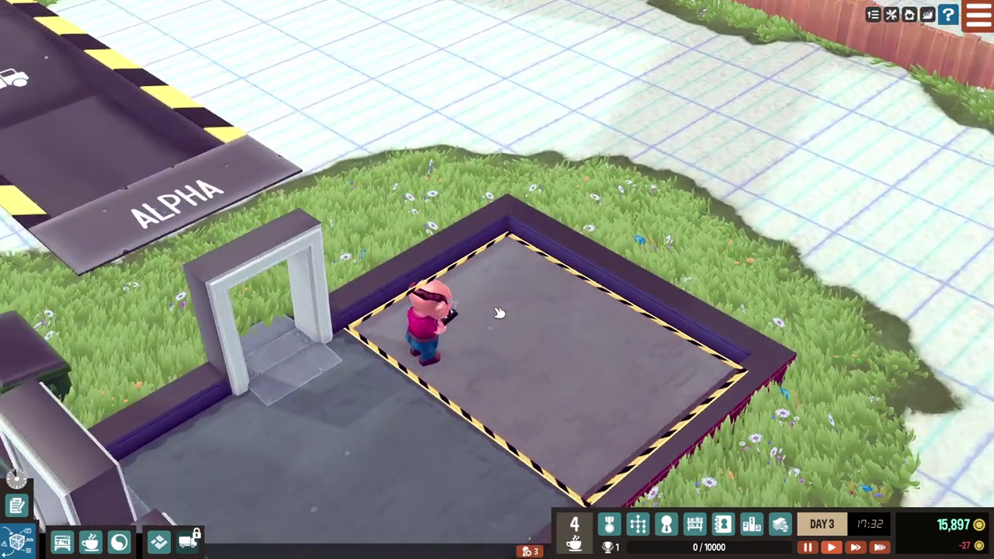
{"action": "scroll", "coordinate": [469, 293], "scroll_direction": "down", "scroll_amount": 1}
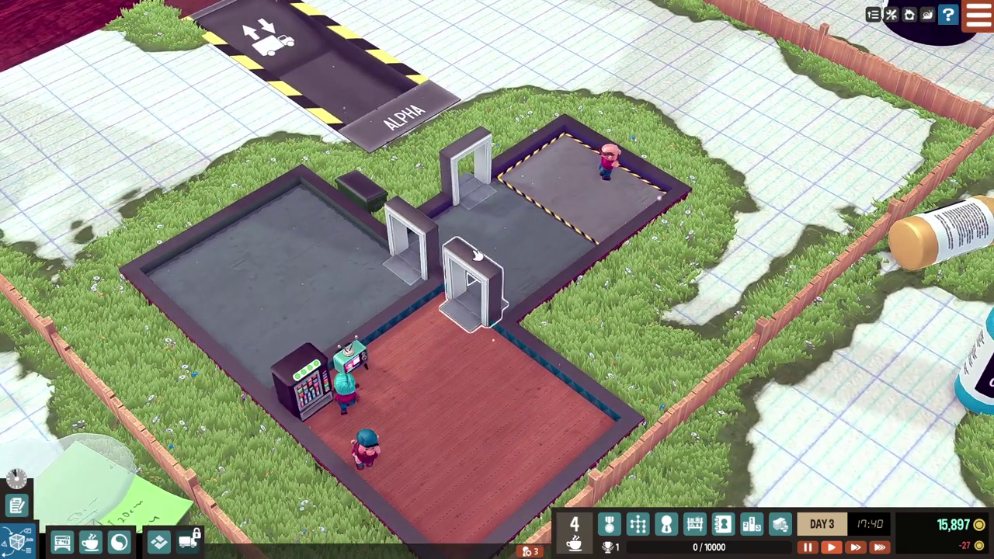
{"action": "scroll", "coordinate": [475, 256], "scroll_direction": "down", "scroll_amount": 2}
{"action": "scroll", "coordinate": [543, 295], "scroll_direction": "up", "scroll_amount": 2}
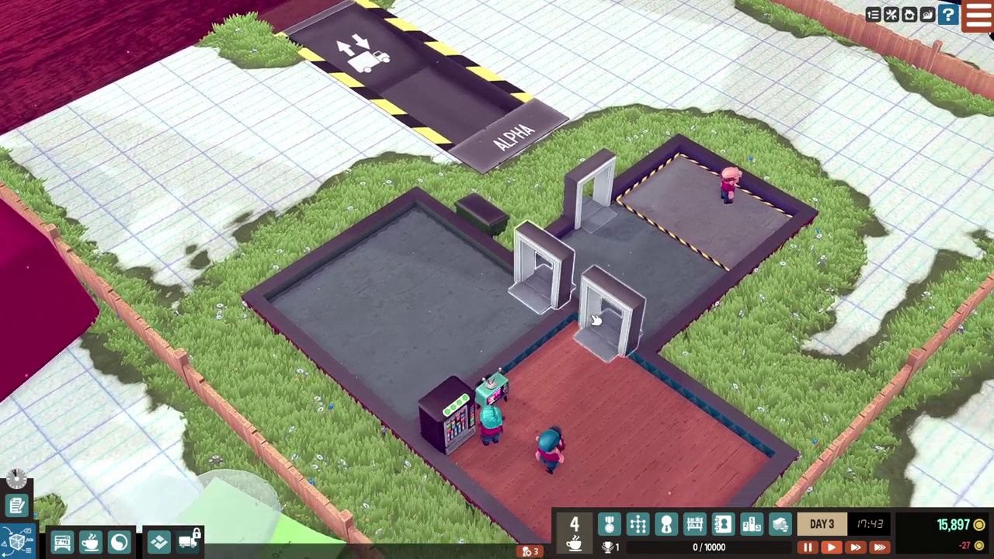
{"action": "scroll", "coordinate": [593, 319], "scroll_direction": "down", "scroll_amount": 2}
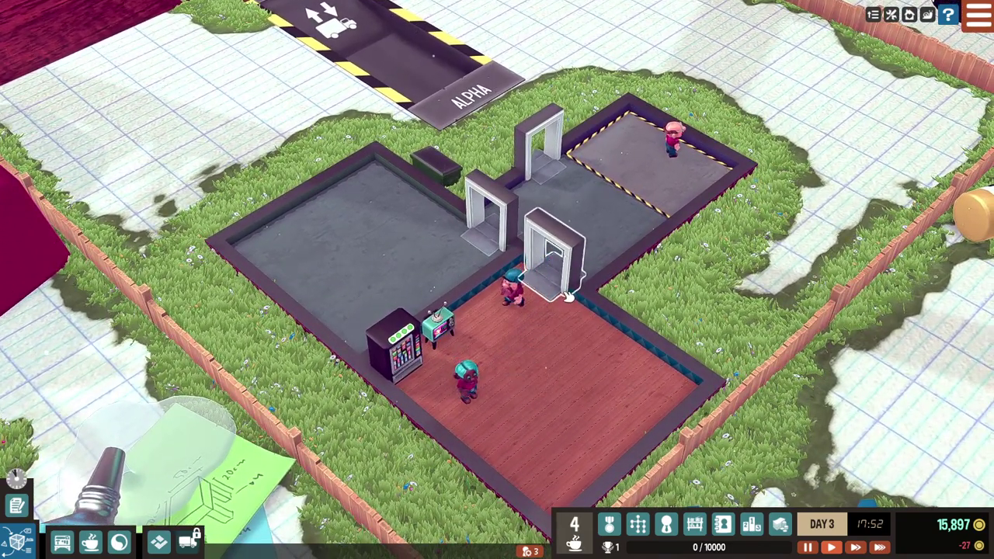
{"action": "scroll", "coordinate": [570, 295], "scroll_direction": "down", "scroll_amount": 1}
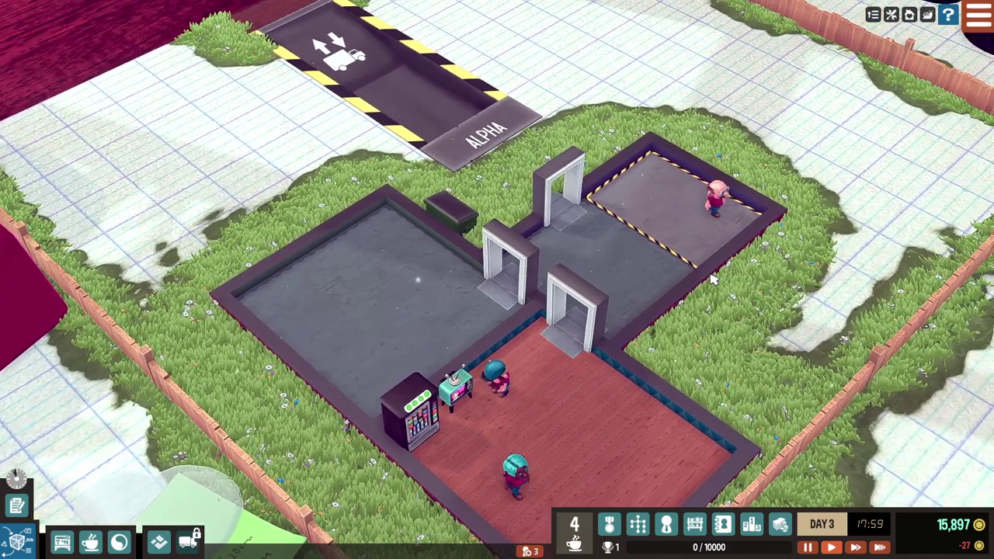
{"action": "left_click_drag", "start_coordinate": [712, 281], "coordinate": [645, 249]}
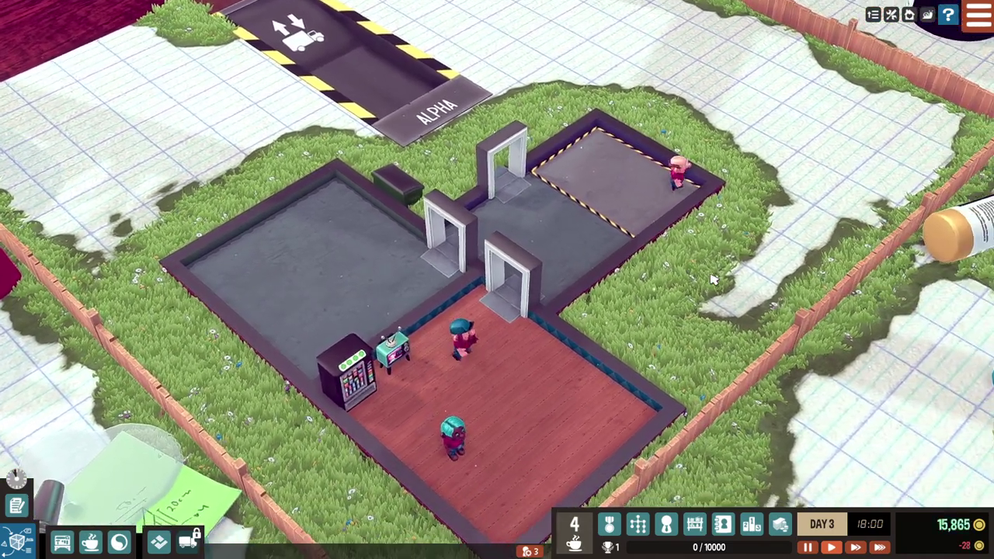